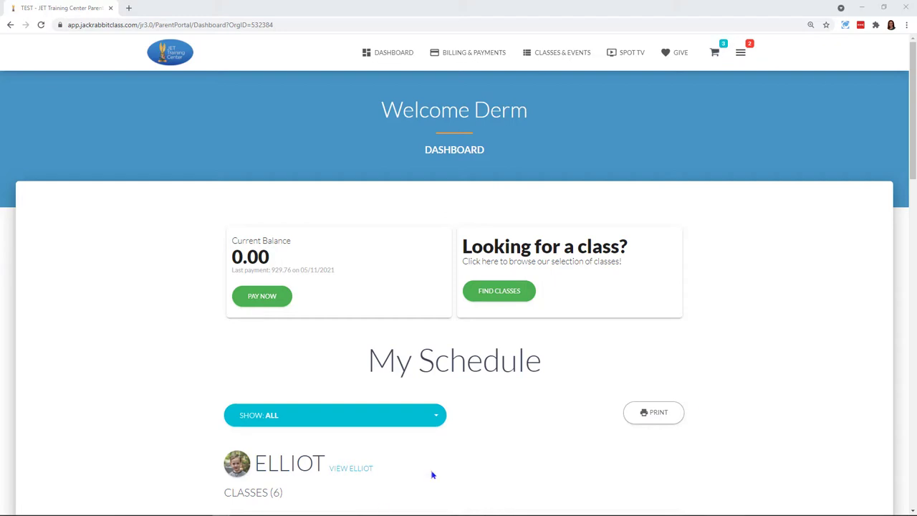
# Add the Spring 2021 Advance Cheer class (70.00) to the cart for the 14-year-old student, bringing it to 4 items
pyautogui.click(498, 298)
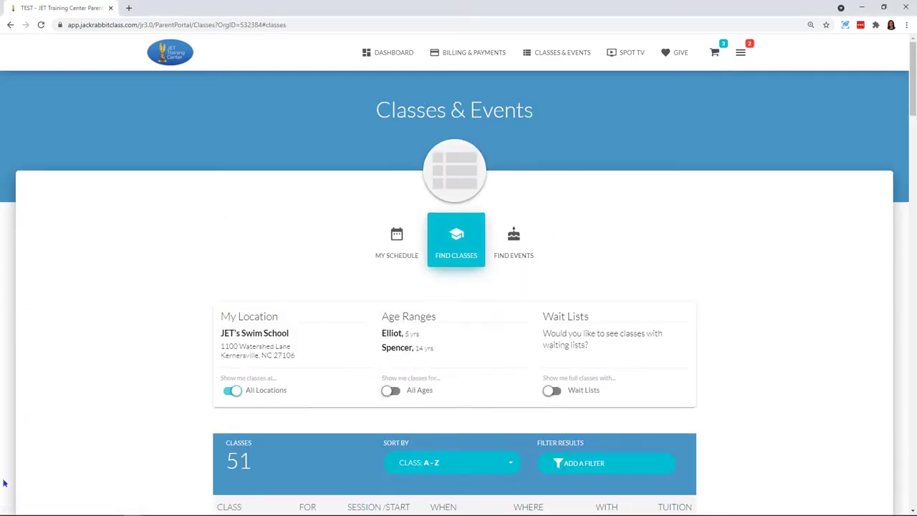
pyautogui.scroll(-3, 70, 444)
pyautogui.click(266, 303)
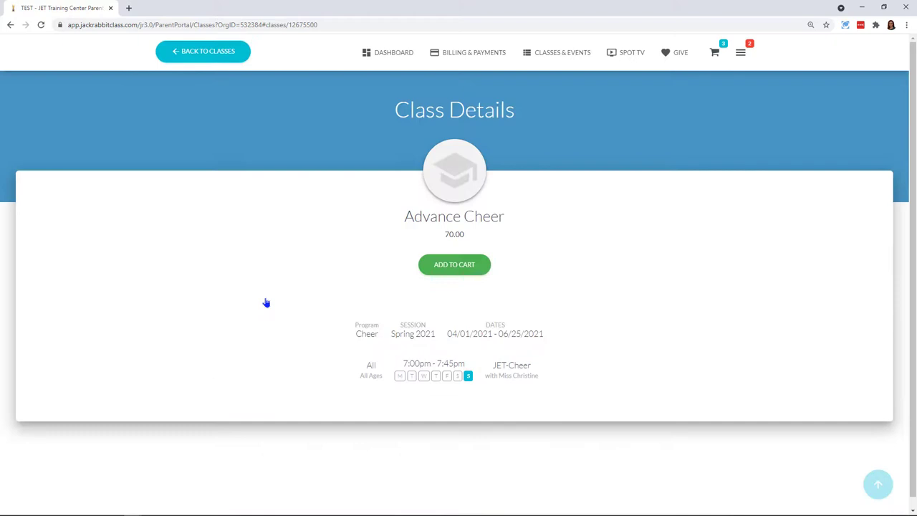
pyautogui.scroll(-2, 134, 337)
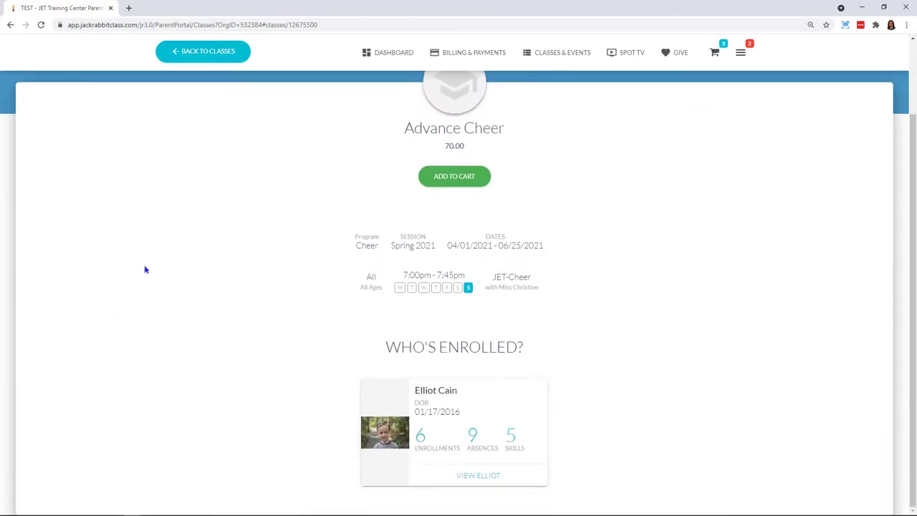
pyautogui.click(464, 176)
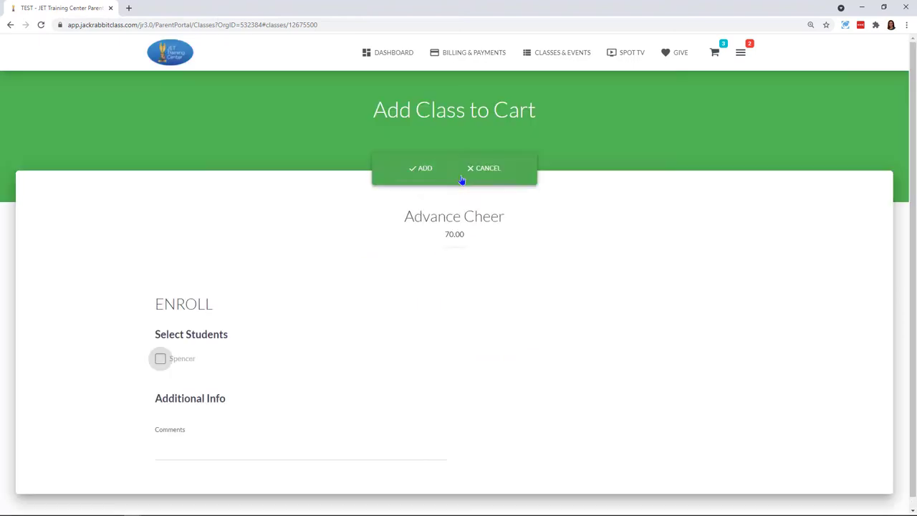
pyautogui.click(159, 360)
pyautogui.click(419, 171)
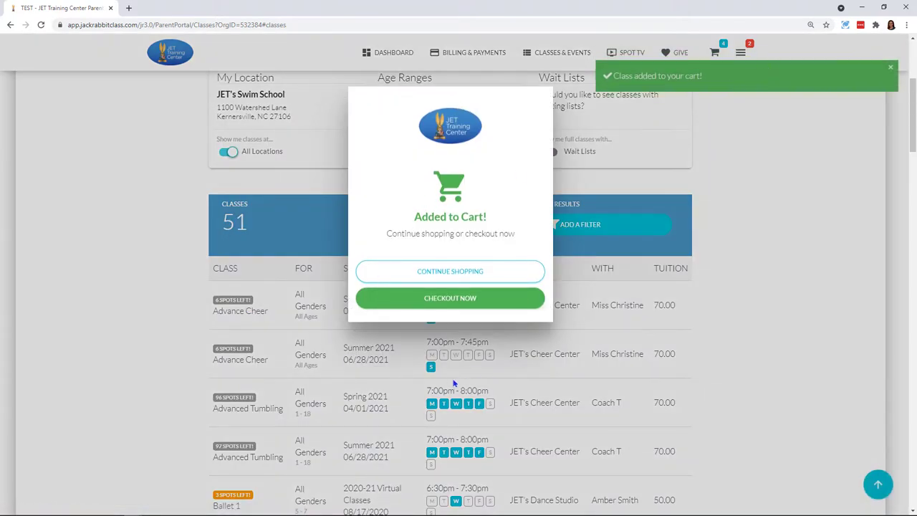
# Check out from the Added to Cart dialog and acknowledge the fixed-fee notice to reach Your Cart (4)
pyautogui.click(450, 300)
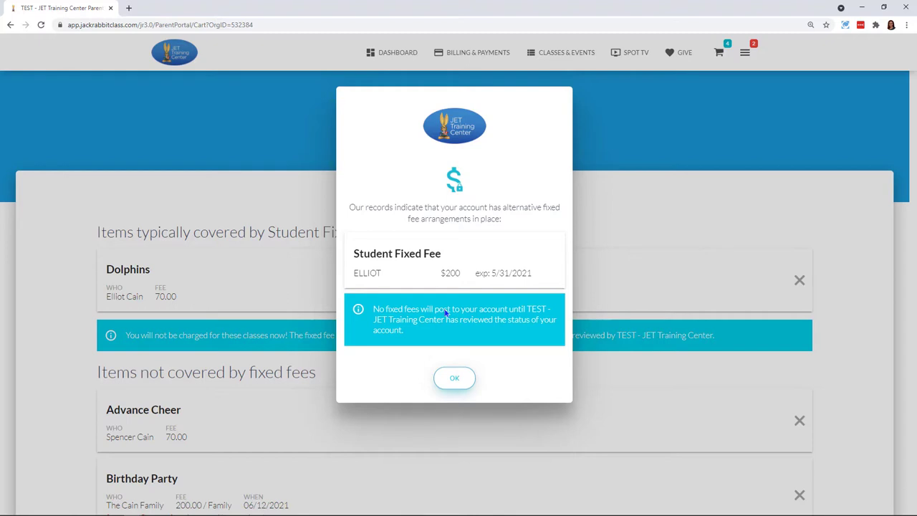
pyautogui.click(451, 379)
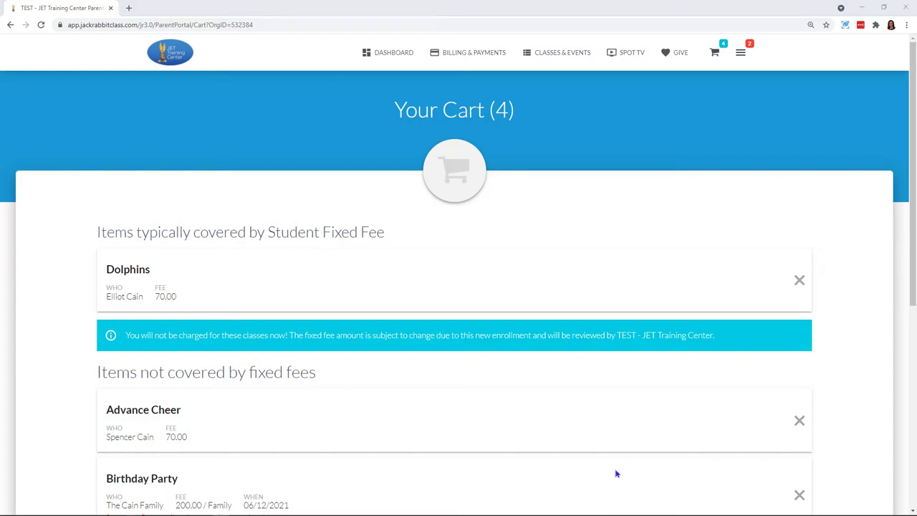
pyautogui.scroll(-1, 647, 447)
pyautogui.scroll(-1, 647, 447)
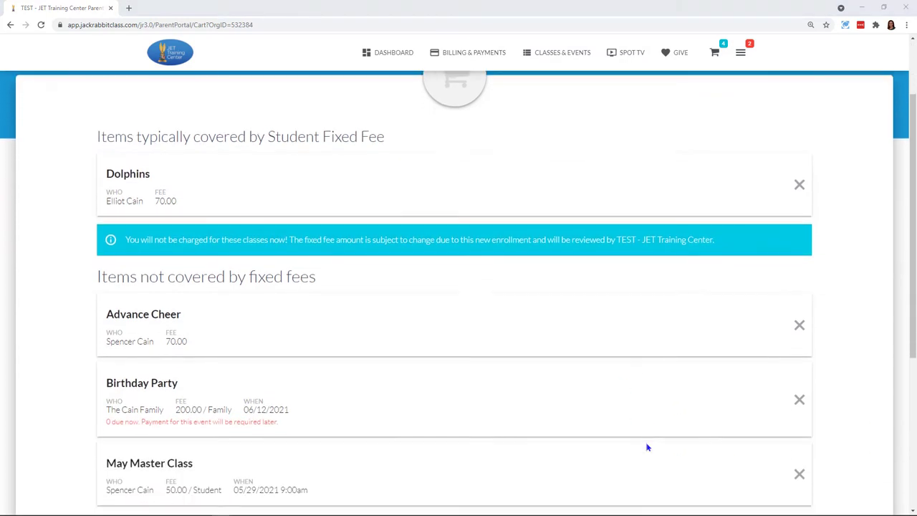
pyautogui.scroll(-1, 646, 447)
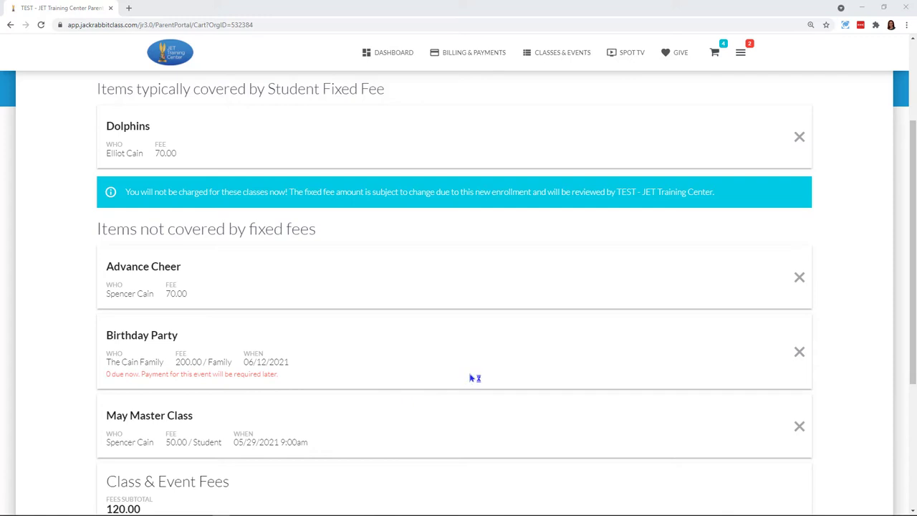
pyautogui.scroll(-1, 472, 378)
pyautogui.scroll(-1, 473, 377)
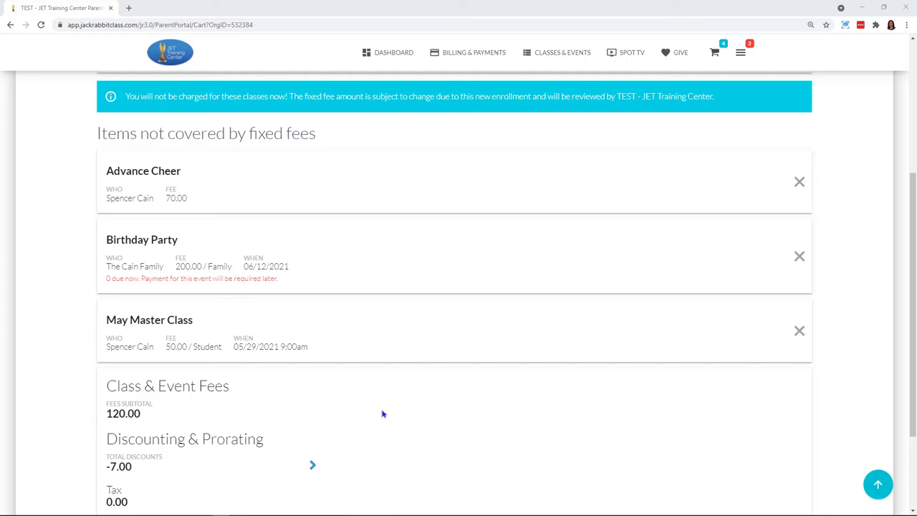
pyautogui.scroll(-1, 403, 405)
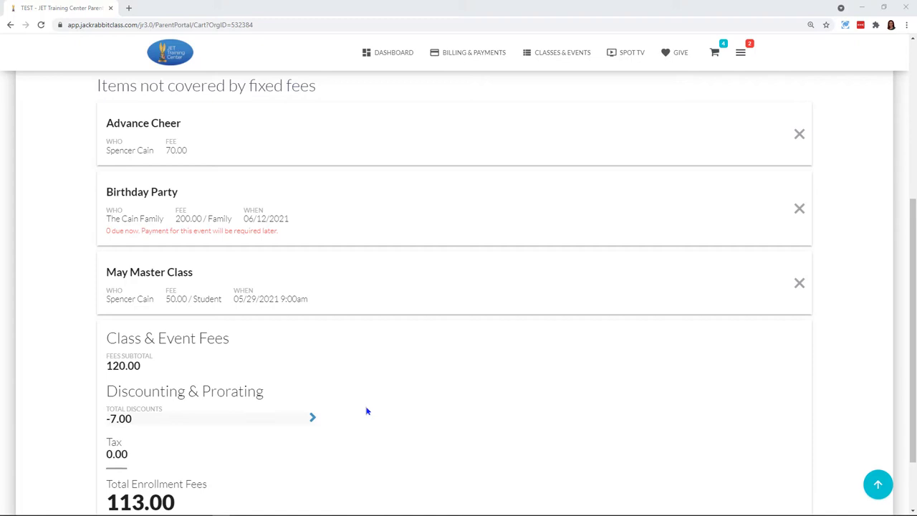
pyautogui.scroll(-1, 393, 410)
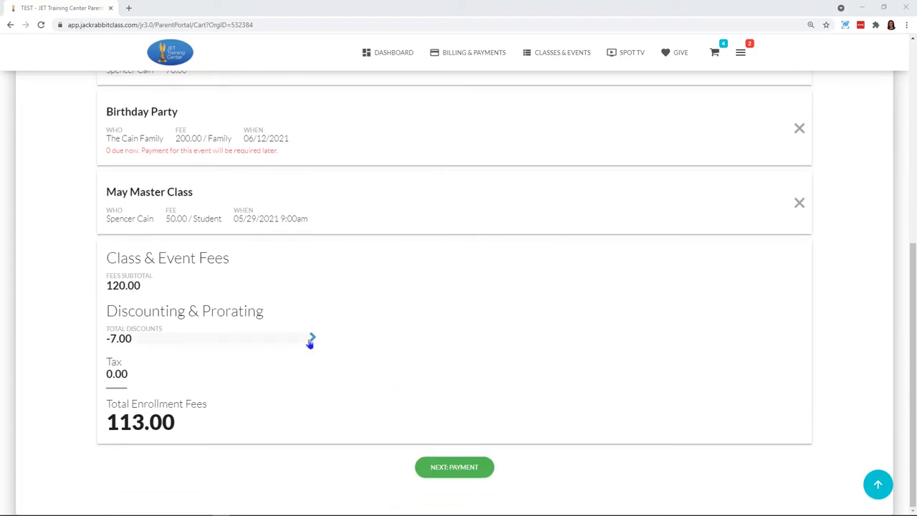
pyautogui.click(310, 342)
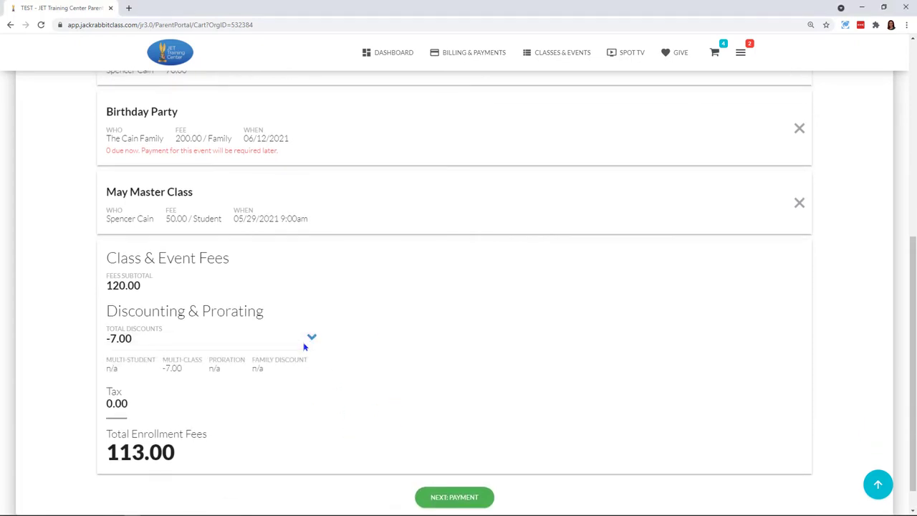
pyautogui.click(309, 342)
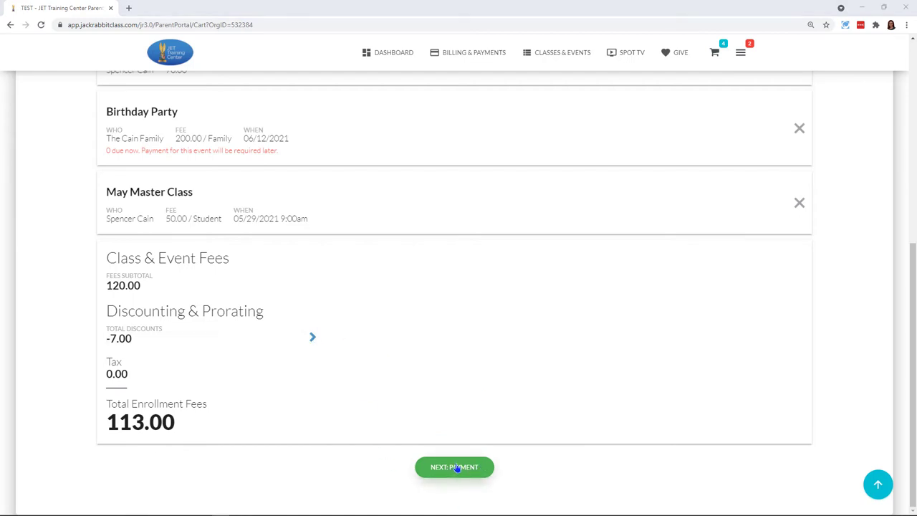
# Proceed to the 113.00 payment and select the saved Mastercard as the payment method
pyautogui.click(463, 467)
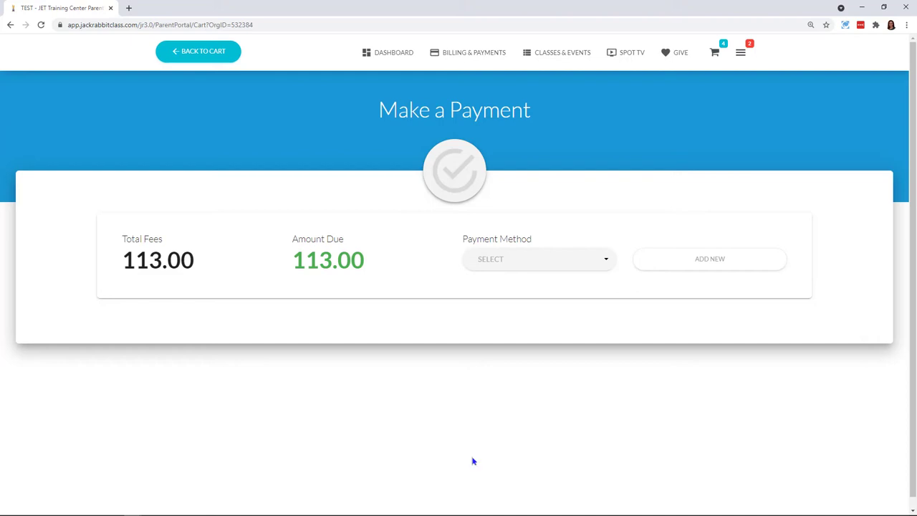
pyautogui.click(603, 268)
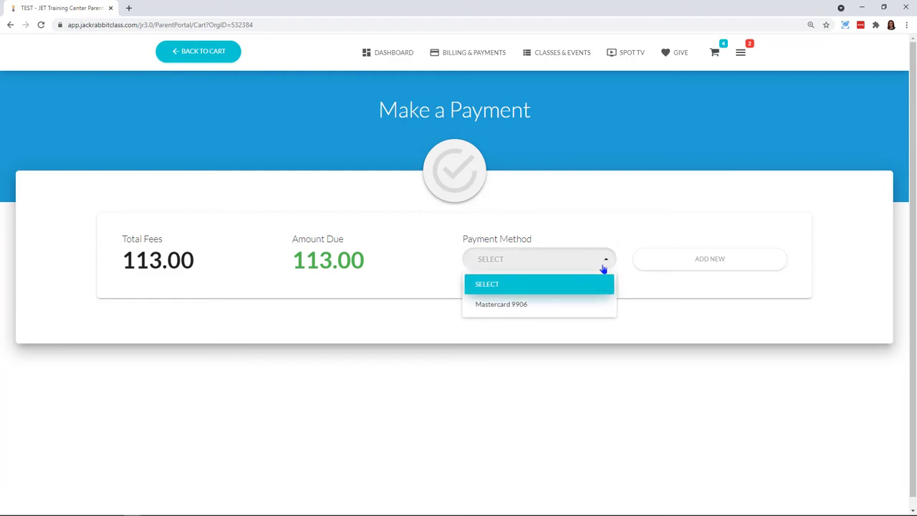
pyautogui.click(502, 310)
pyautogui.scroll(-1, 164, 472)
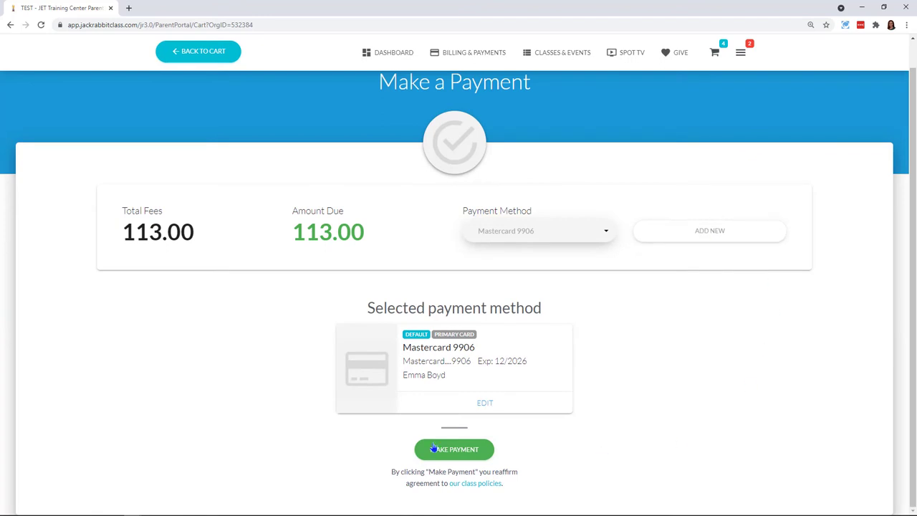
# Submit the 113.00 Mastercard payment with the card's security code and dismiss the thank-you and receipt-emailed notices
pyautogui.click(455, 450)
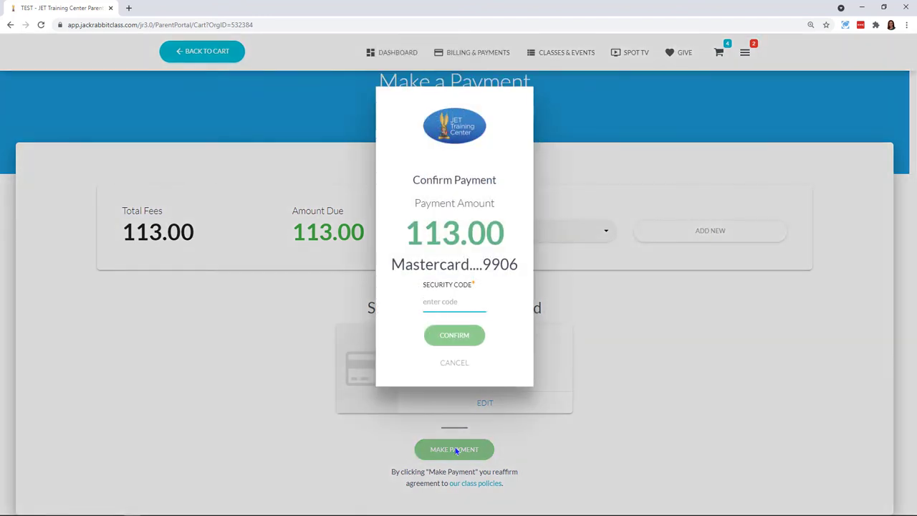
pyautogui.write('123')
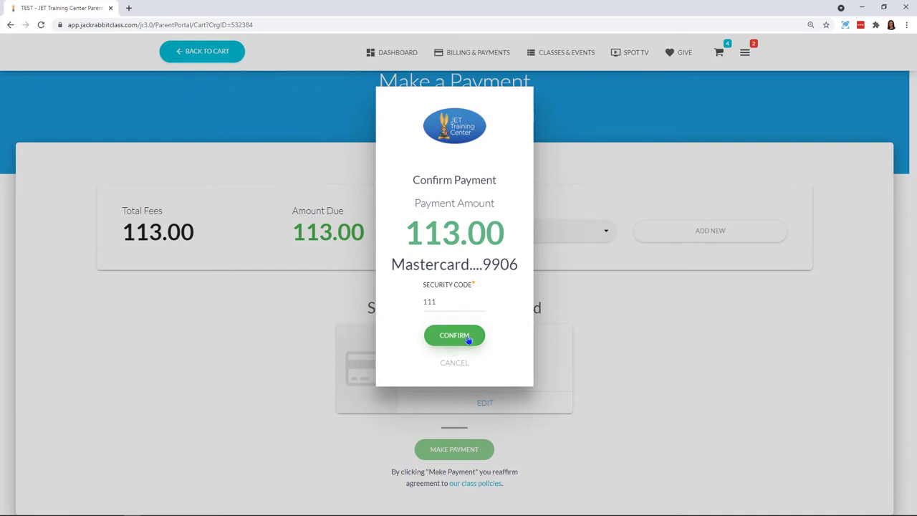
pyautogui.click(464, 335)
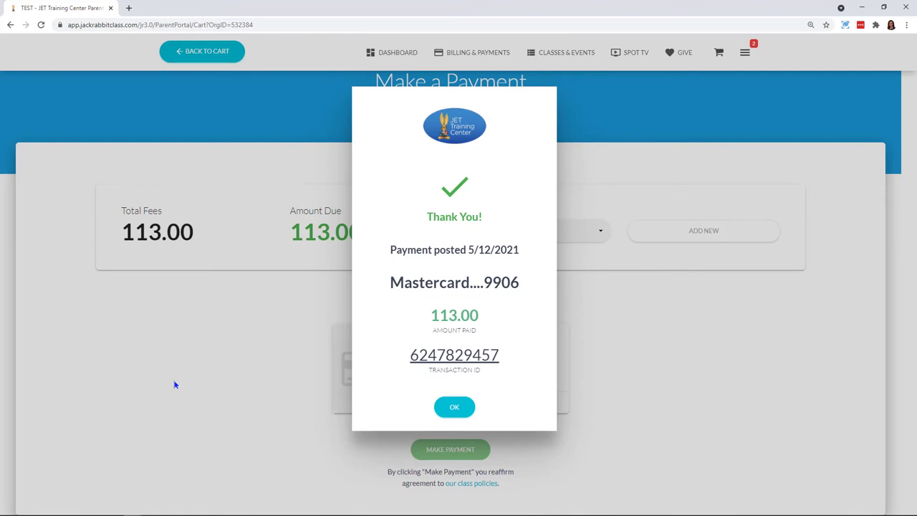
pyautogui.click(453, 407)
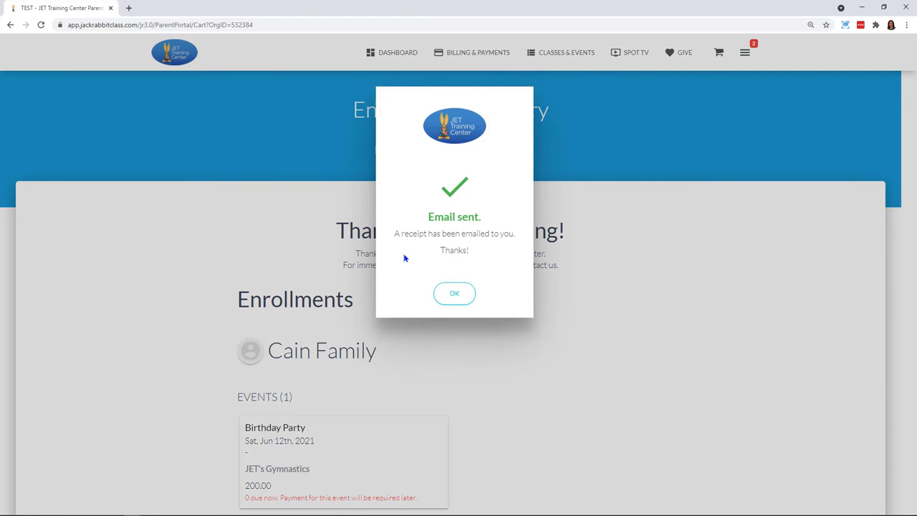
pyautogui.click(464, 298)
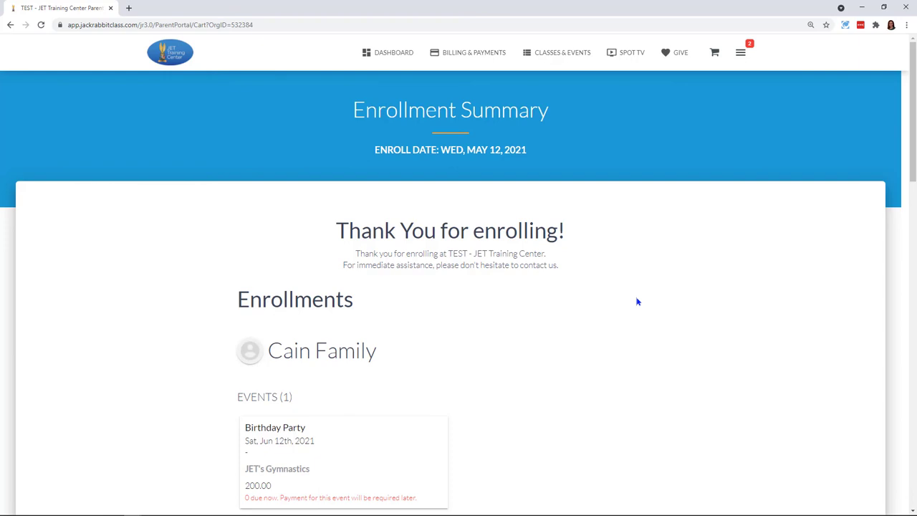
pyautogui.scroll(-5, 657, 290)
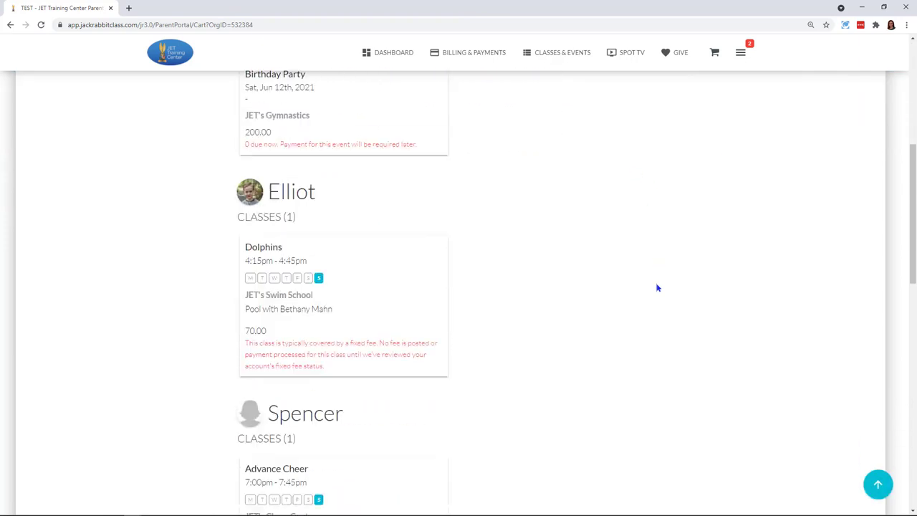
pyautogui.scroll(-2, 656, 288)
pyautogui.scroll(-5, 656, 285)
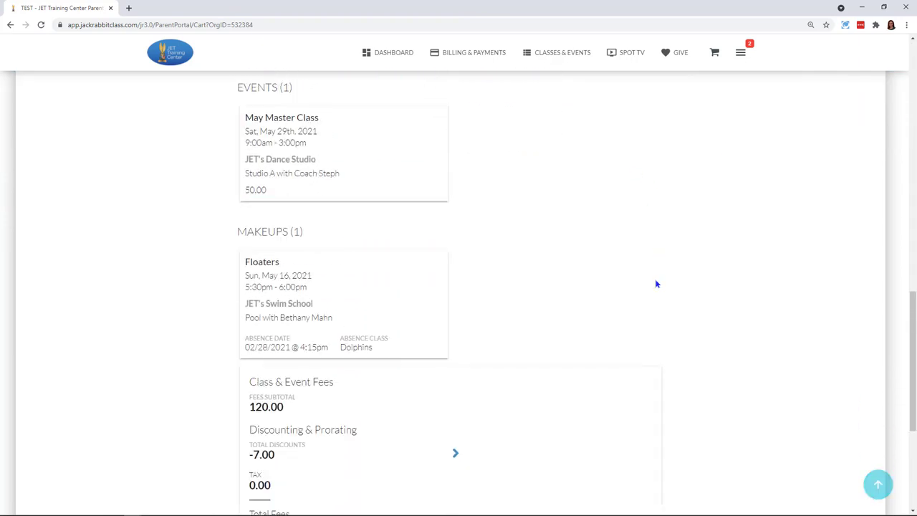
pyautogui.scroll(-2, 653, 282)
pyautogui.scroll(8, 654, 280)
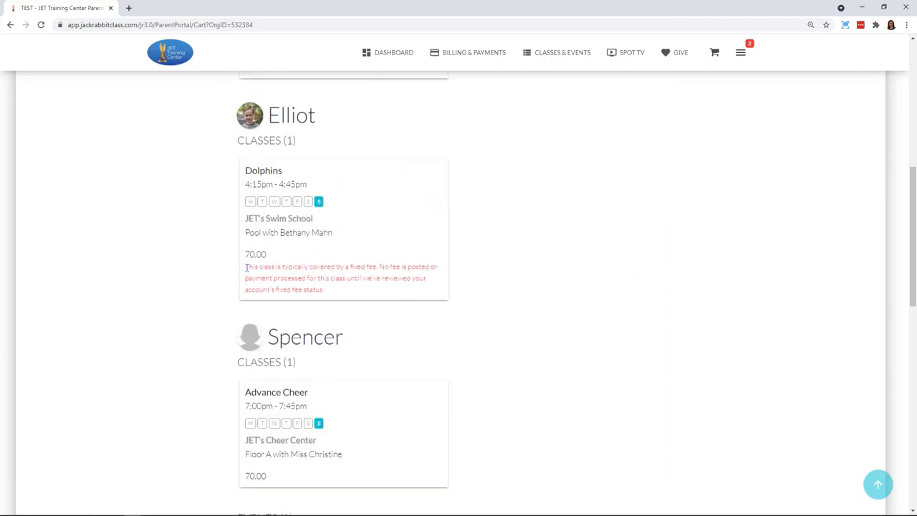
pyautogui.moveTo(246, 267); pyautogui.dragTo(393, 292)
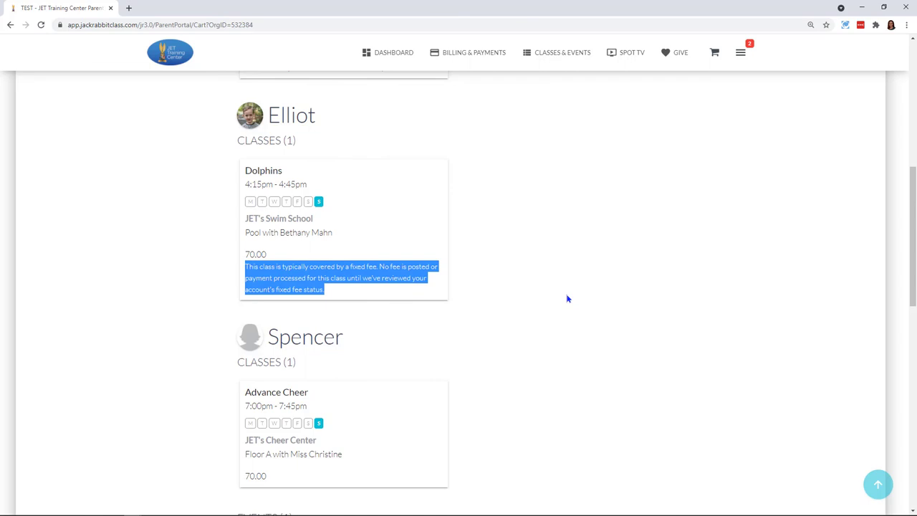
pyautogui.scroll(6, 536, 415)
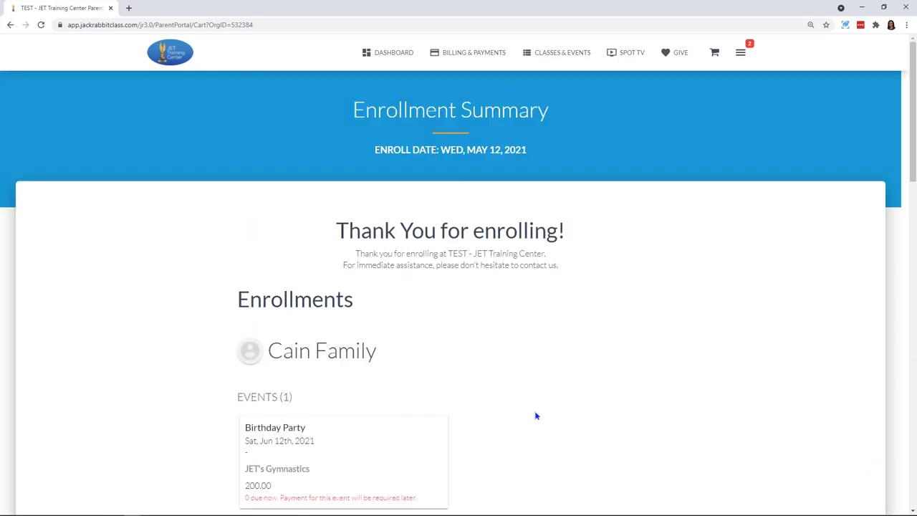